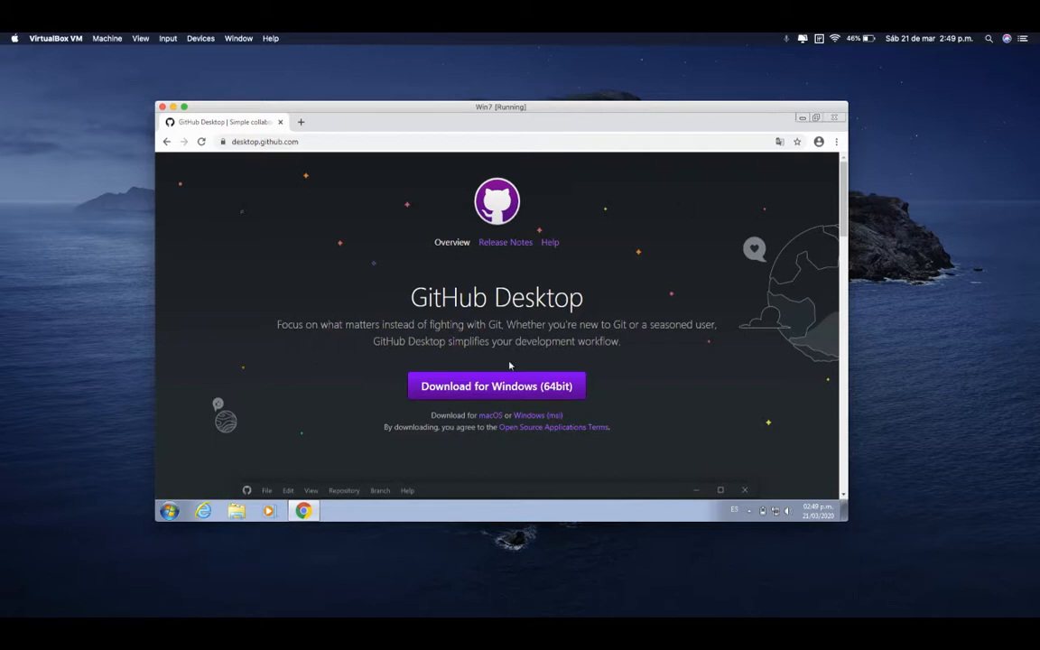
Download the 64-bit Windows installer for GitHub Desktop
left_click(306, 512)
left_click_drag(376, 272, 553, 300)
left_click(316, 263)
left_click_drag(384, 280, 599, 306)
left_click(599, 305)
left_click(564, 386)
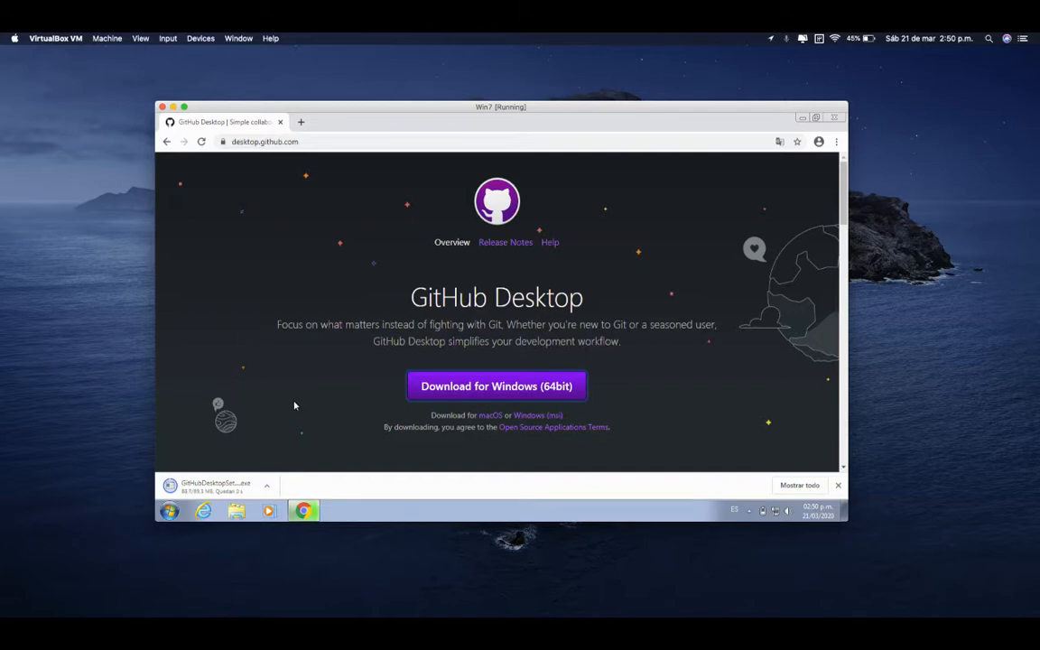
Load github.com in a new browser tab
left_click(301, 121)
type("github.com")
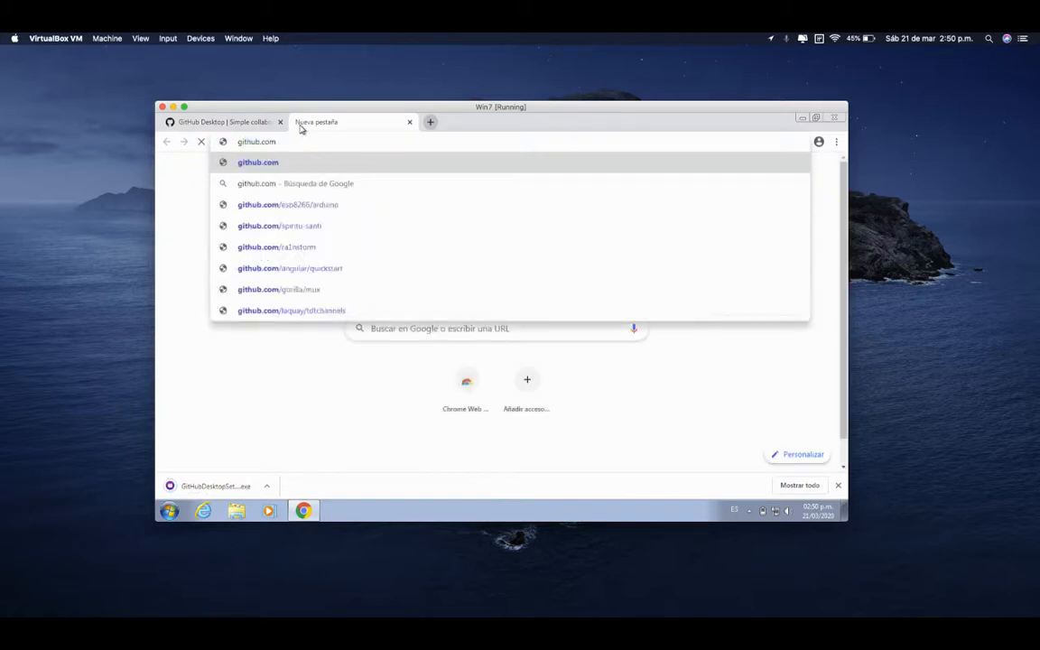
key("Return")
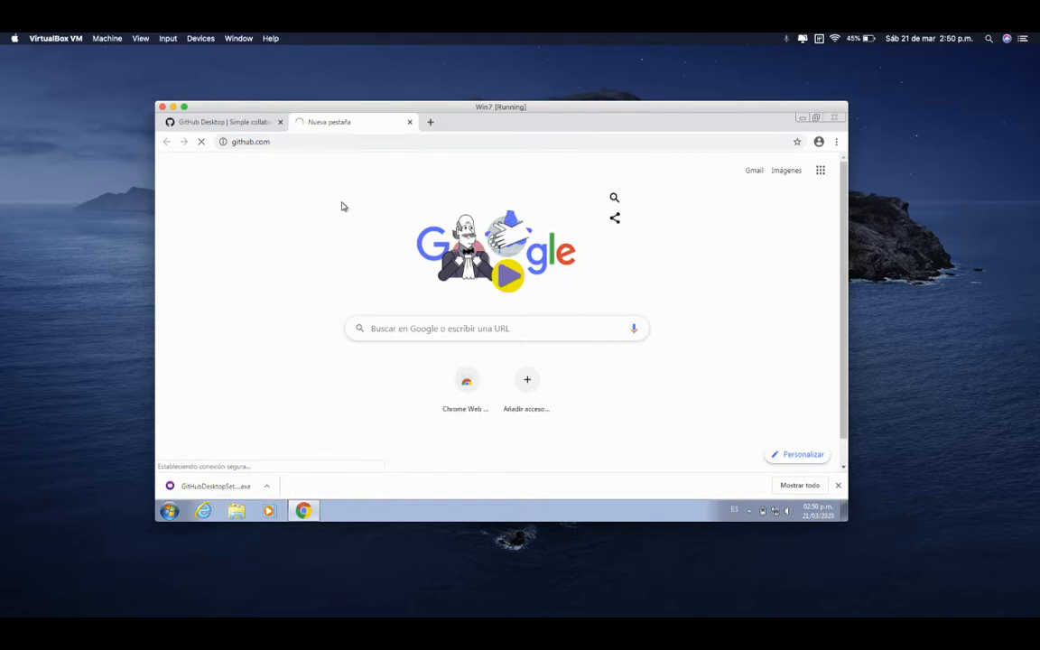
Launch the downloaded GitHub Desktop installer from the browser and allow the file to run
left_click(202, 117)
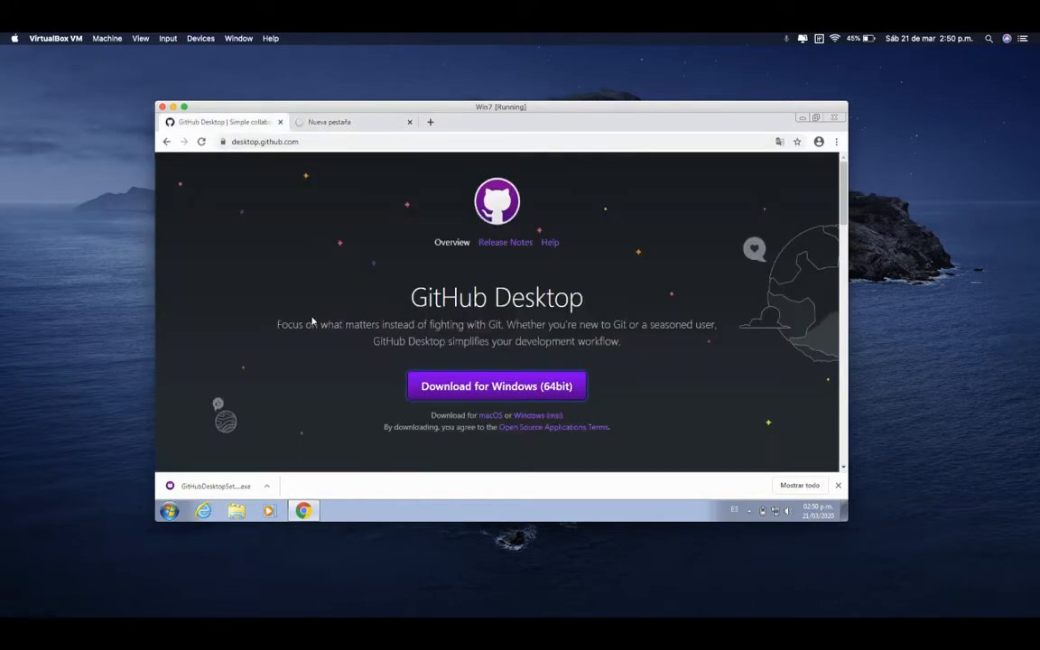
left_click(239, 489)
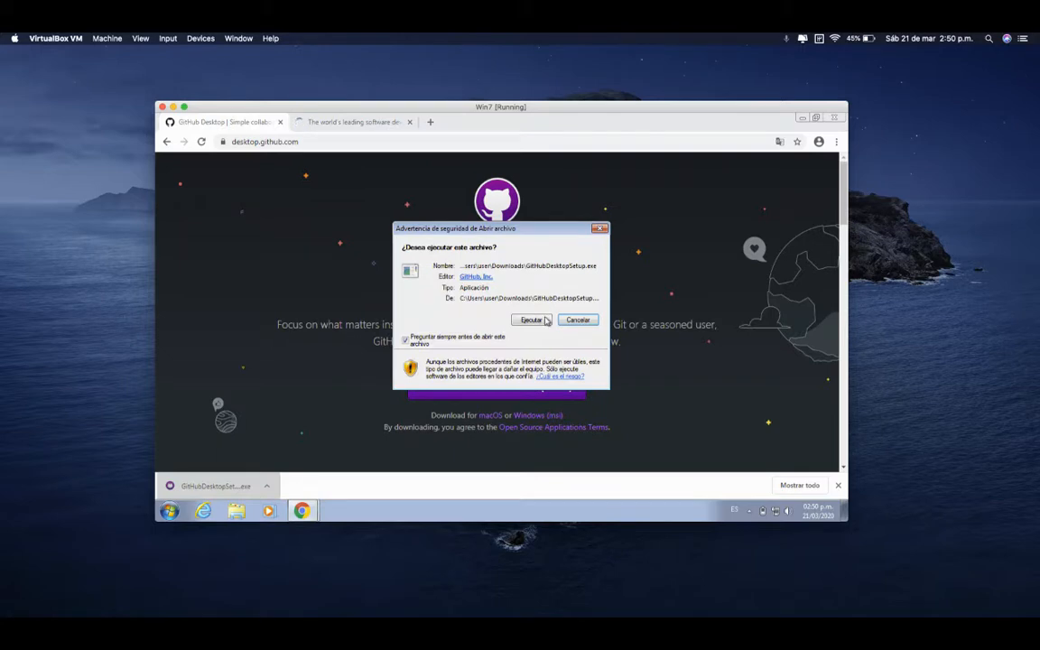
left_click(532, 321)
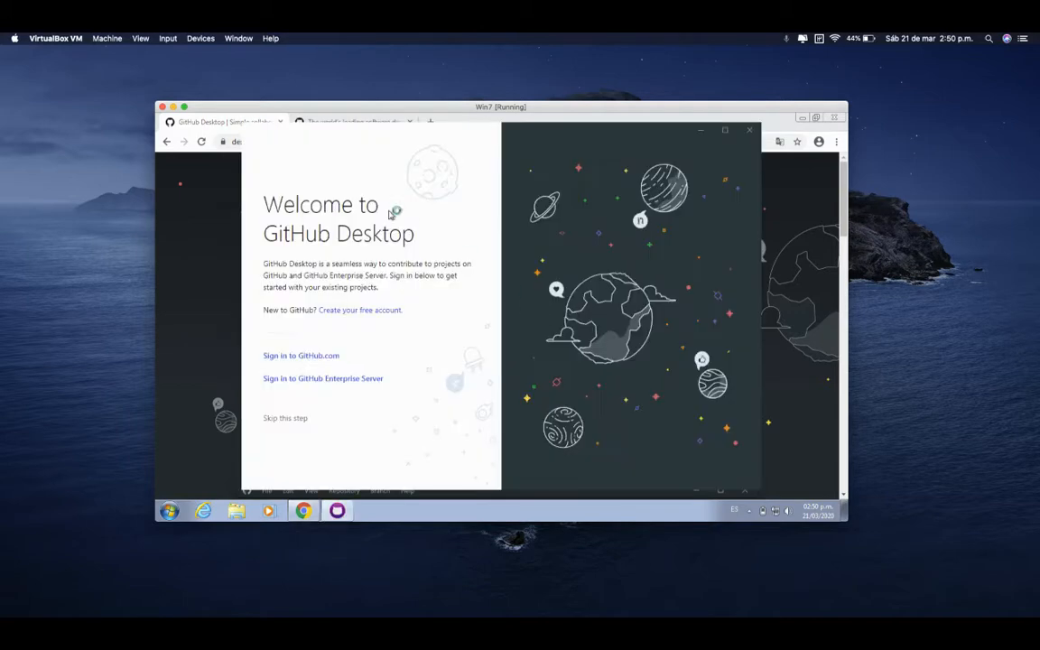
Return to the github.com page in the browser, dismiss the translation offer and open the sign-in page
left_click(224, 341)
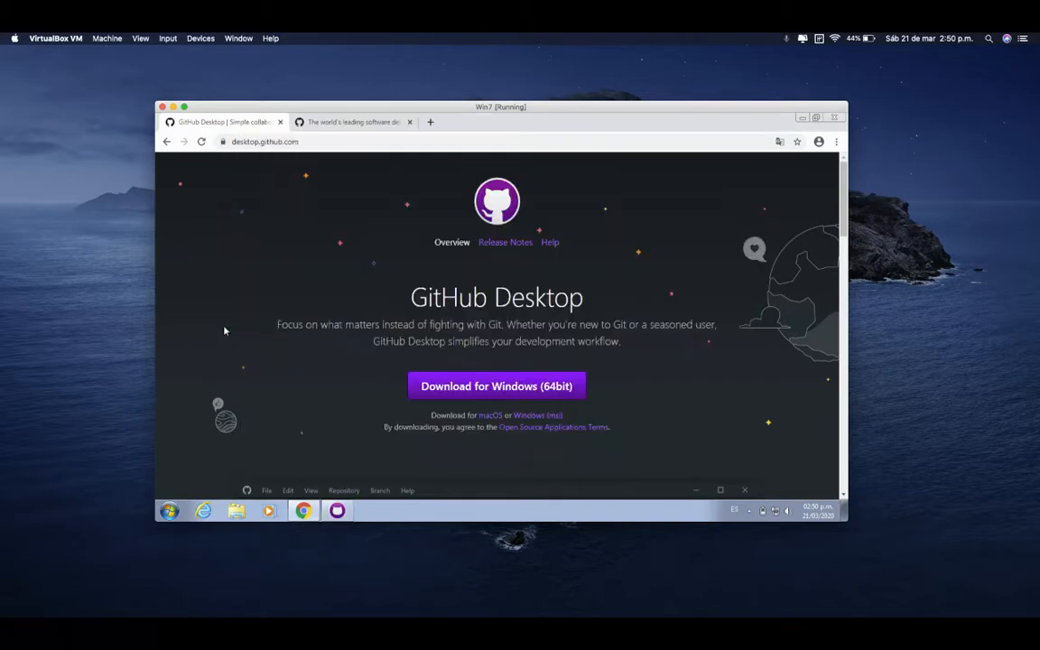
left_click(331, 122)
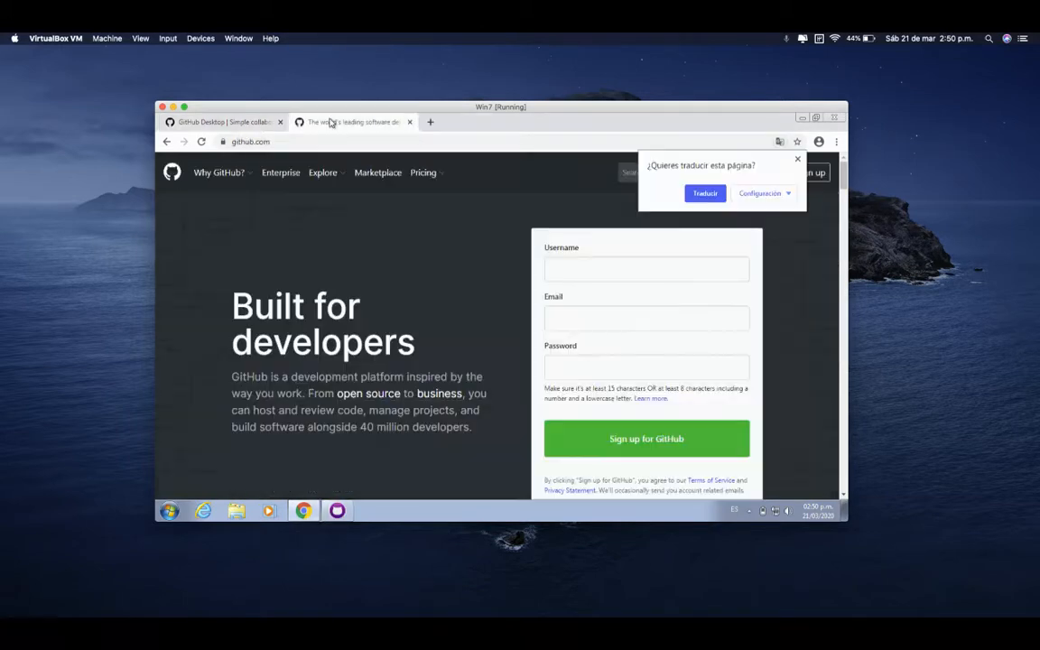
left_click(798, 160)
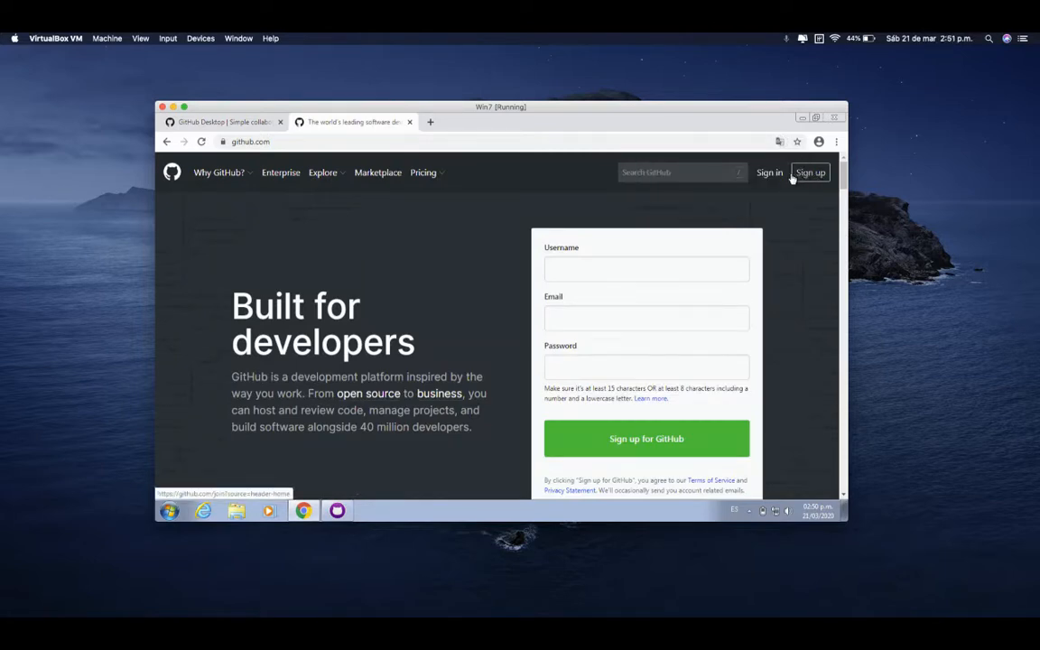
left_click(767, 177)
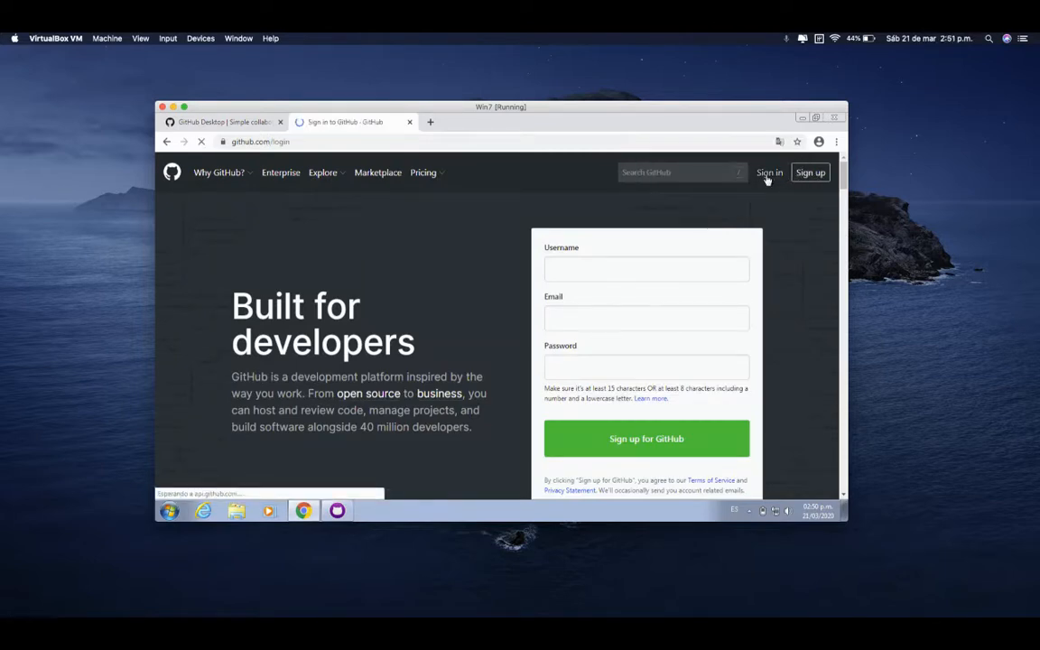
Switch to GitHub Desktop, choose signing in to GitHub.com, and submit the account e-mail and password
left_click(239, 122)
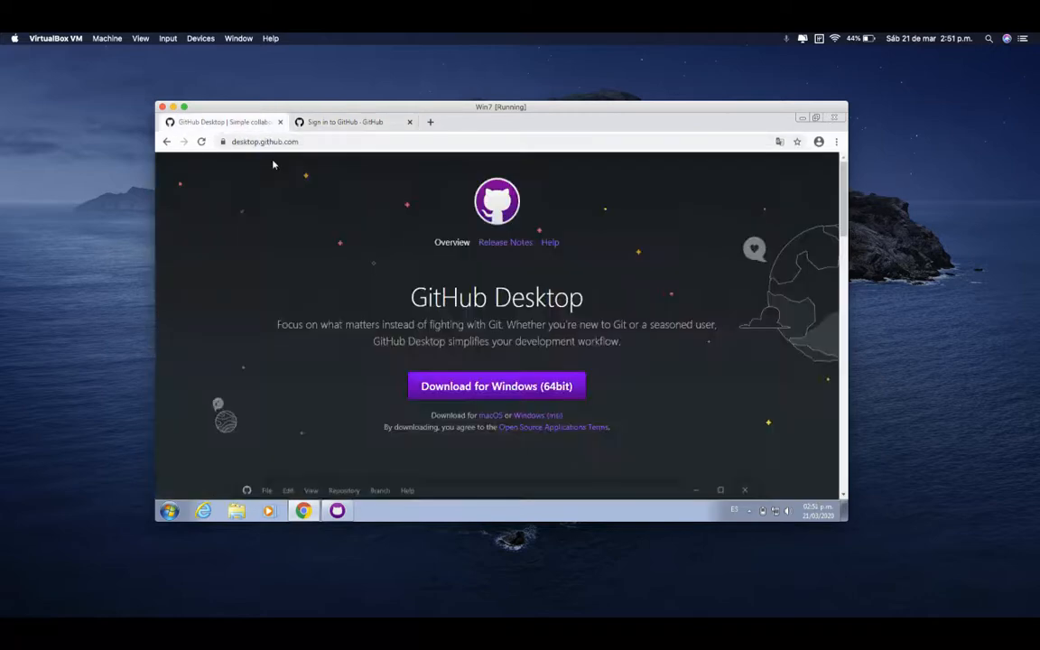
left_click(313, 511)
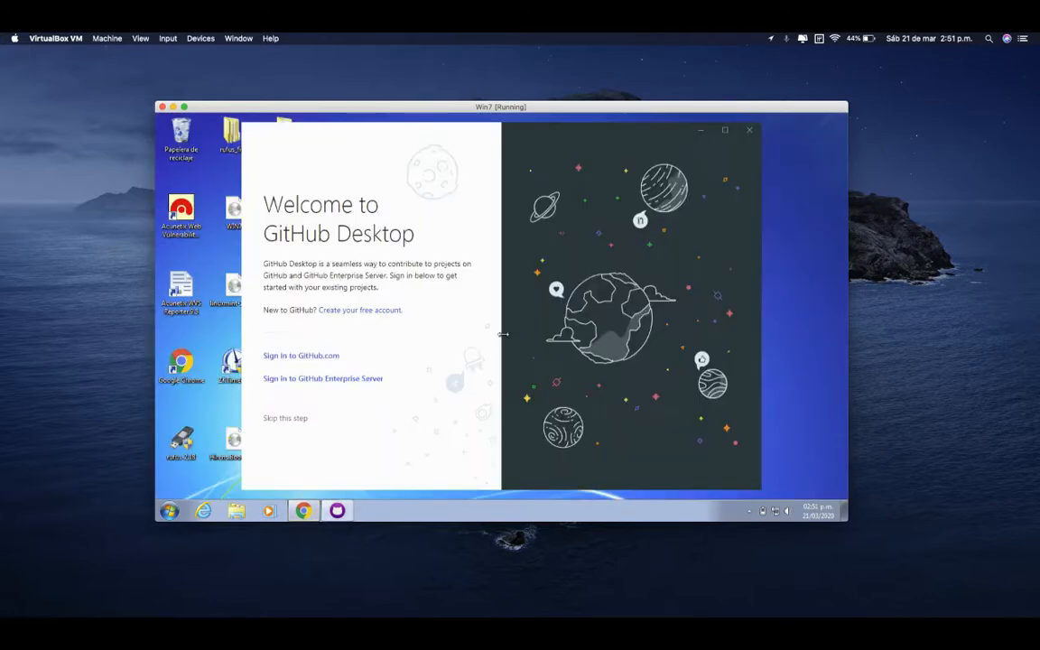
left_click(311, 357)
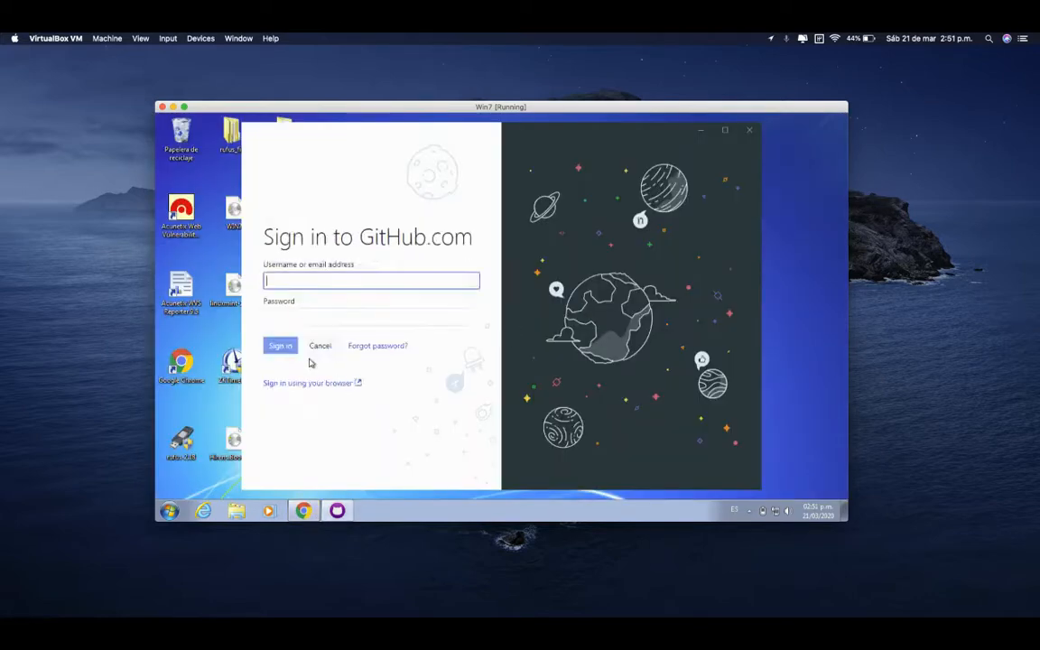
key("Tab")
type("********")
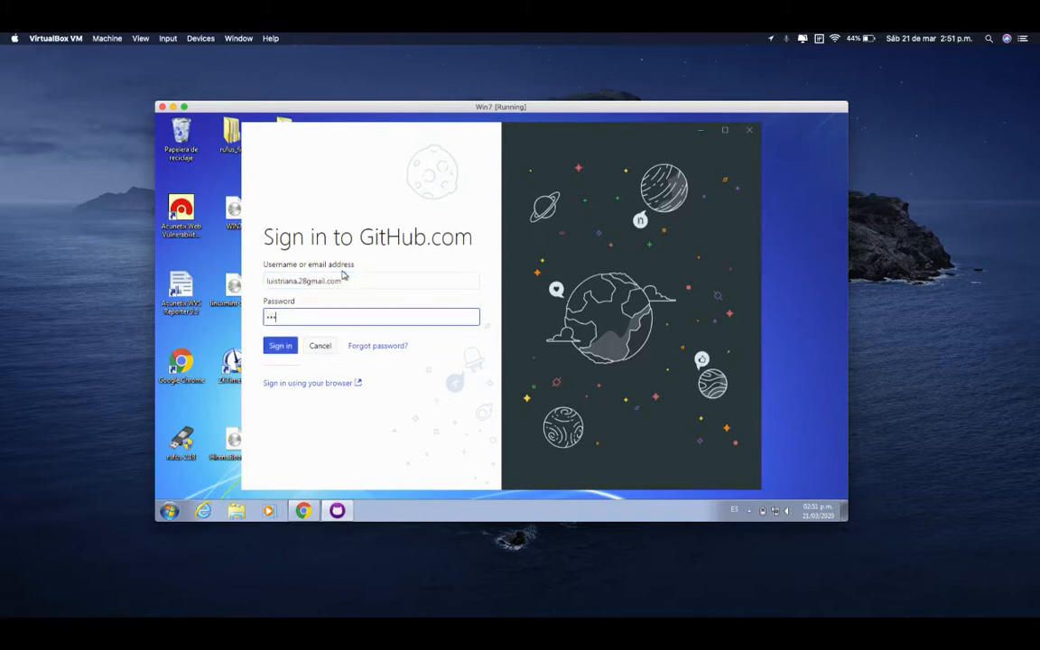
type("**")
key("Return")
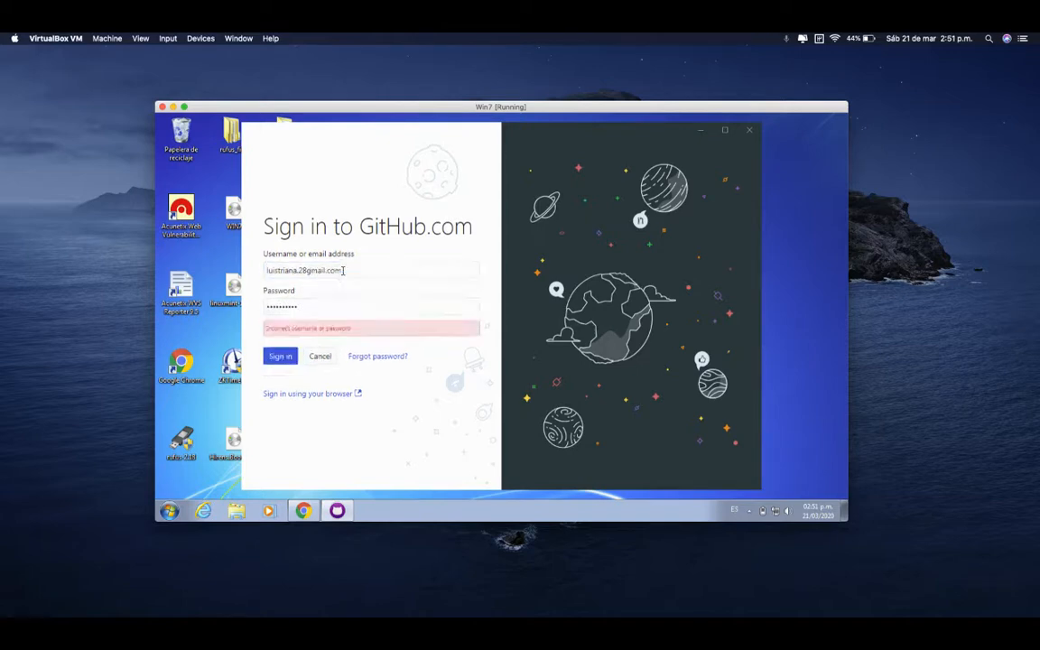
Clear the password field, retype the account password and try to sign in to GitHub.com again
left_click(336, 305)
double_click(336, 305)
key("BackSpace")
type("**********")
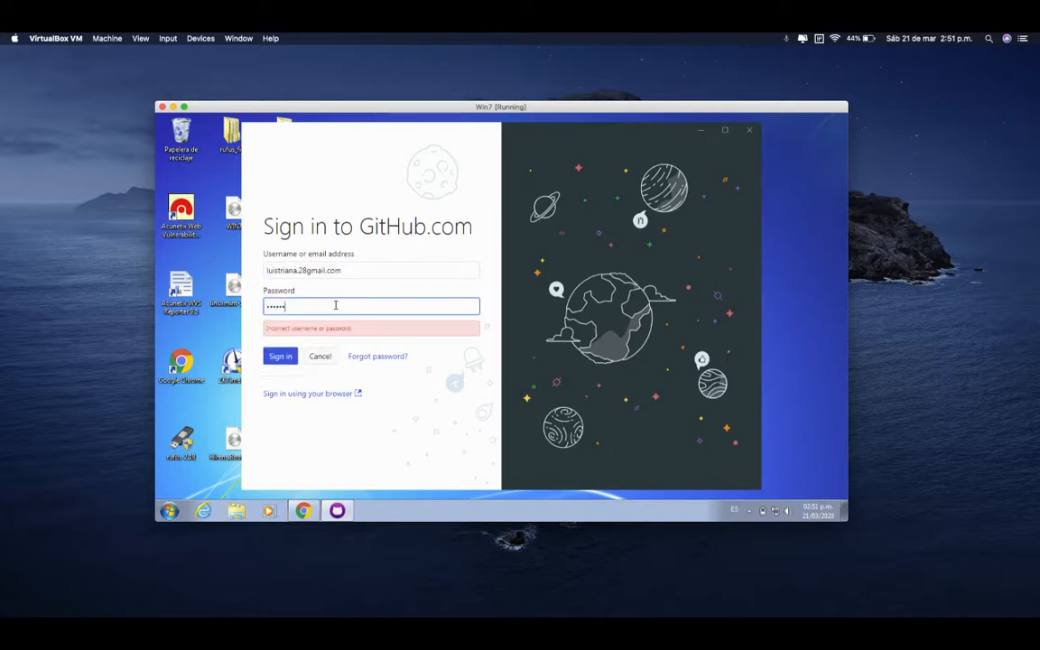
key("BackSpace")
key("BackSpace")
key("BackSpace")
key("BackSpace")
key("BackSpace")
key("BackSpace")
key("BackSpace")
key("BackSpace")
key("BackSpace")
type("*******")
key("Return")
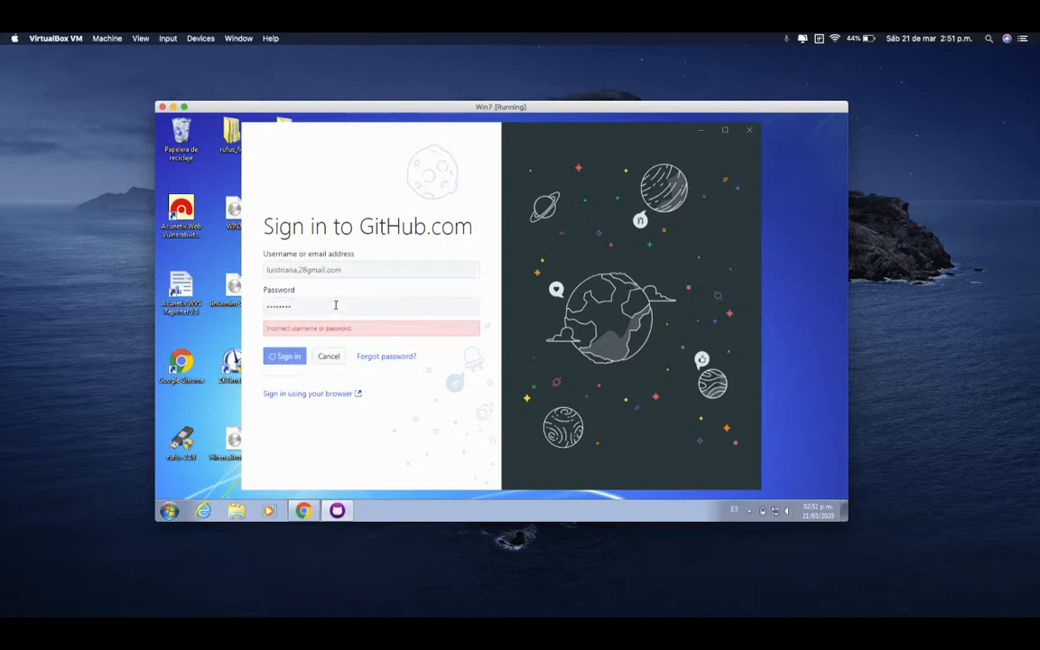
Make further attempts to sign in by replacing the account password and resubmitting, keeping the same e-mail entry
double_click(336, 305)
type("**********")
key("Return")
double_click(335, 305)
type("********")
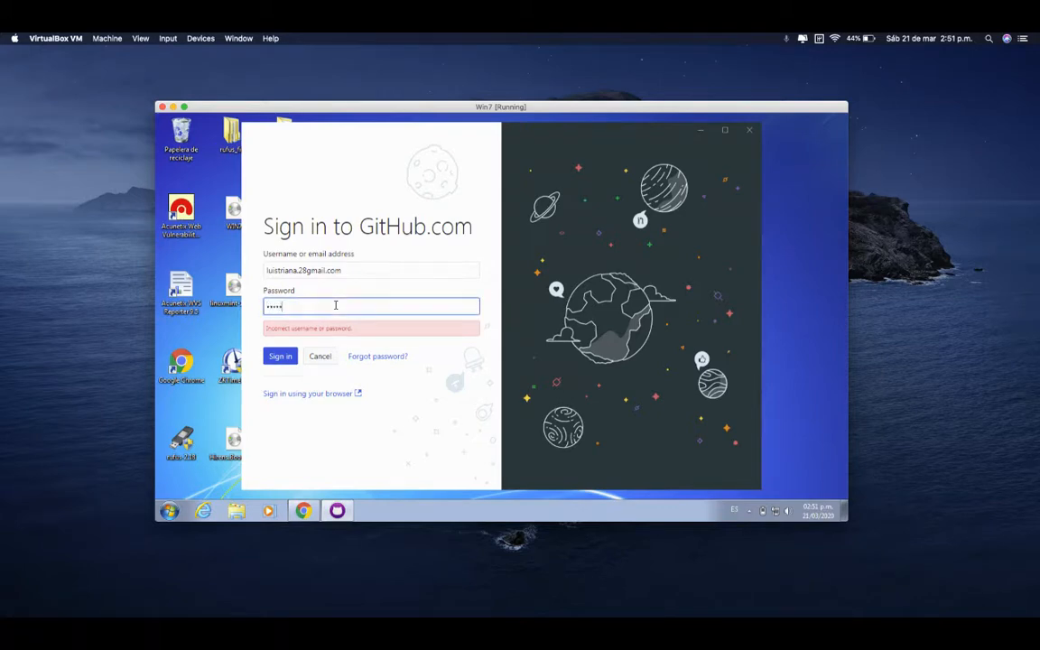
key("Return")
double_click(335, 305)
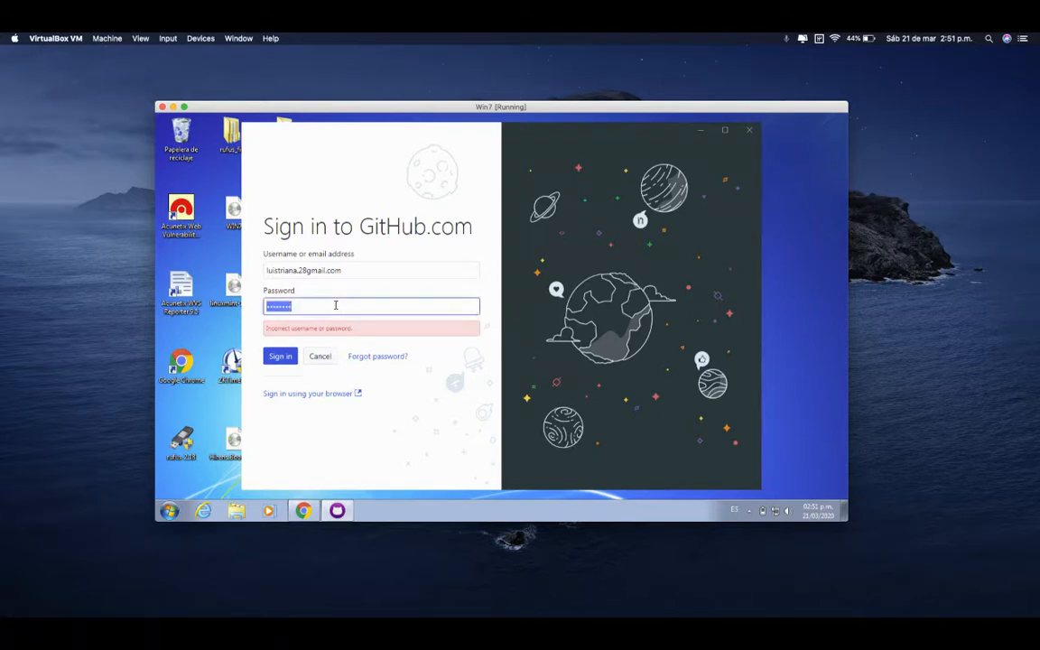
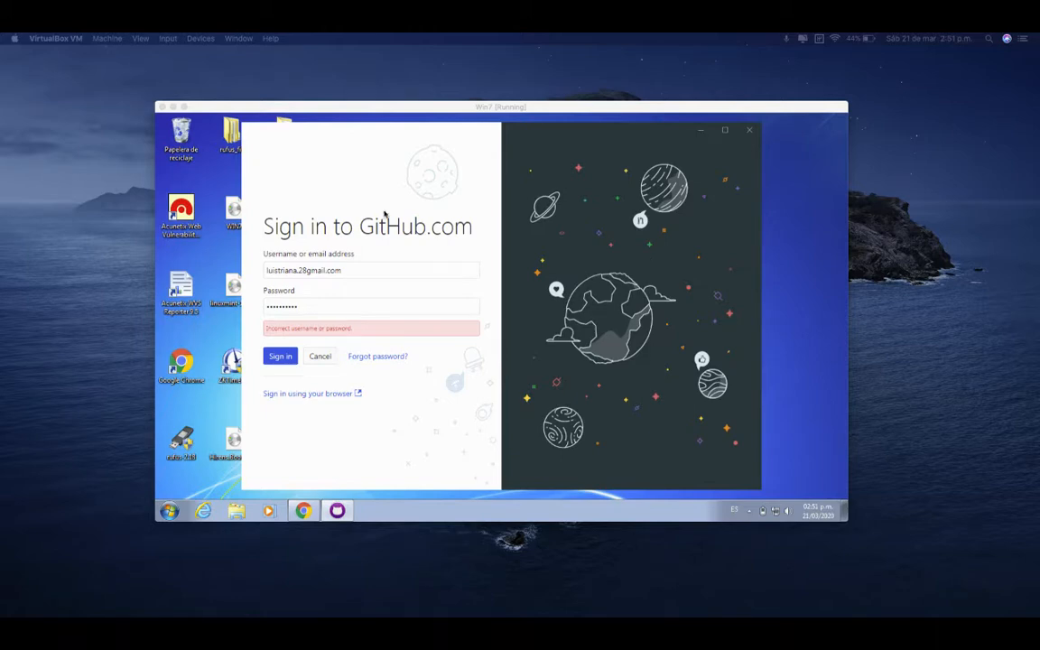
Select the whole existing entry in the password field of the GitHub.com sign-in form
left_click(328, 307)
double_click(328, 307)
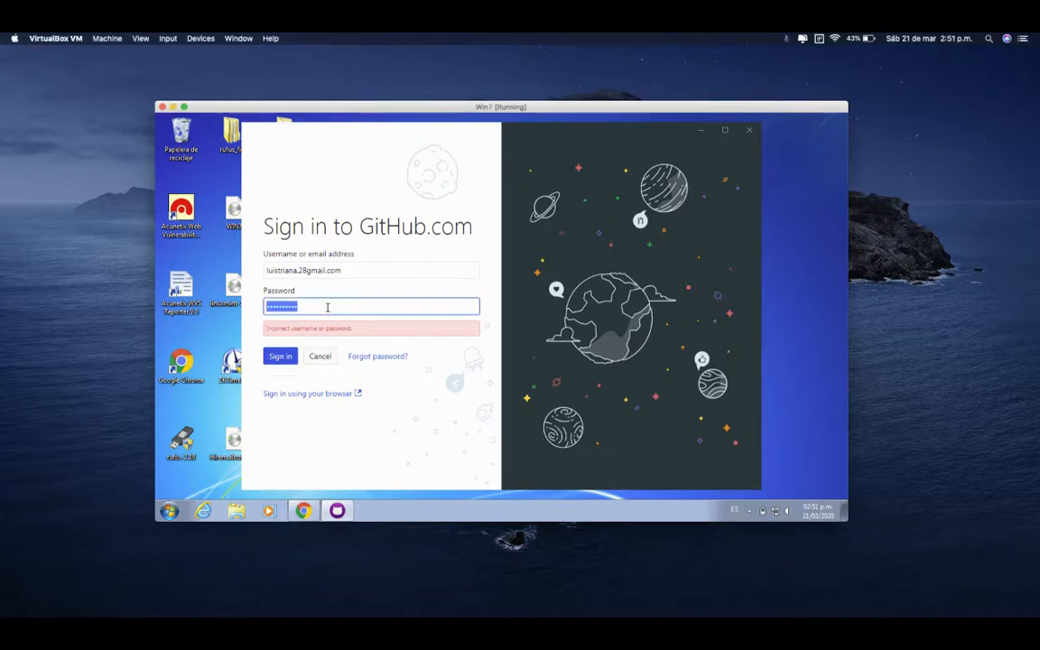
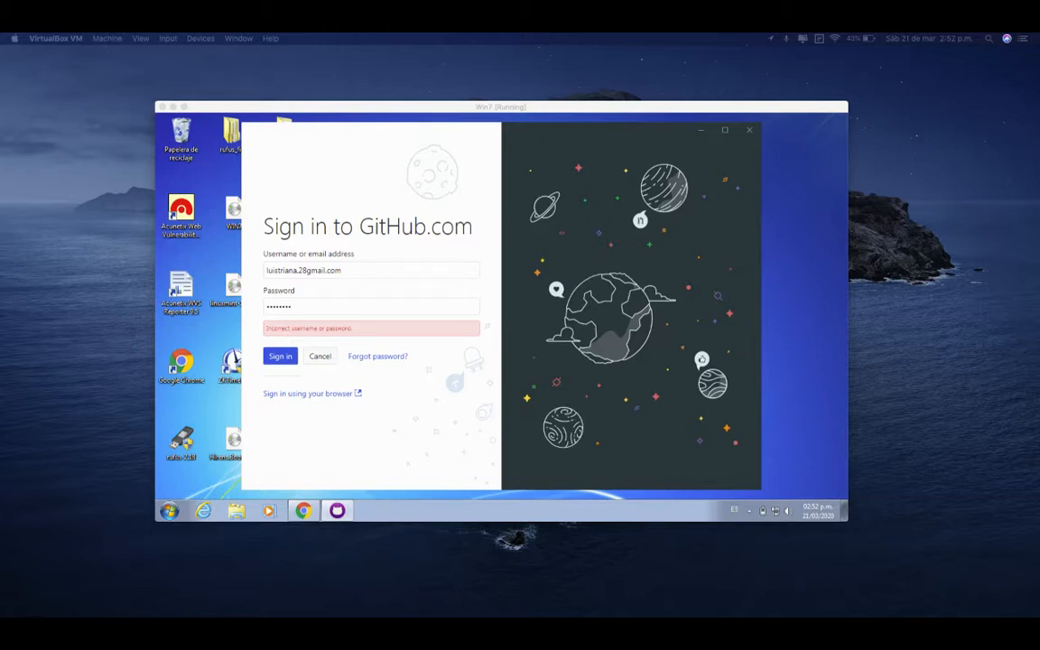
Replace the entry in the password field with the account password and submit the GitHub.com sign-in form
left_click(338, 311)
double_click(339, 308)
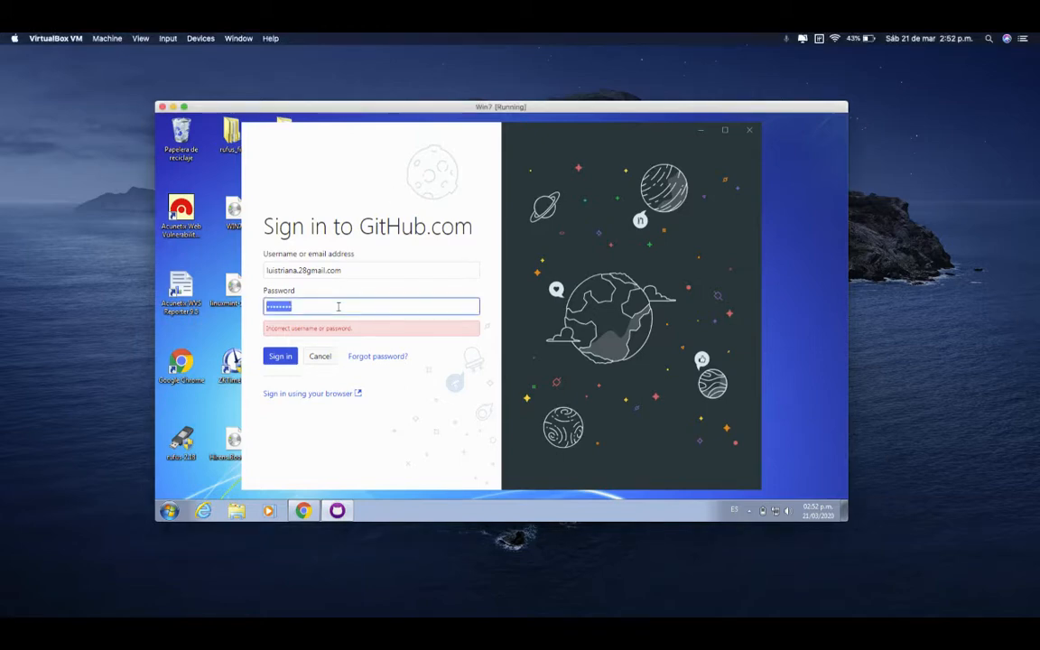
type("********")
key("Return")
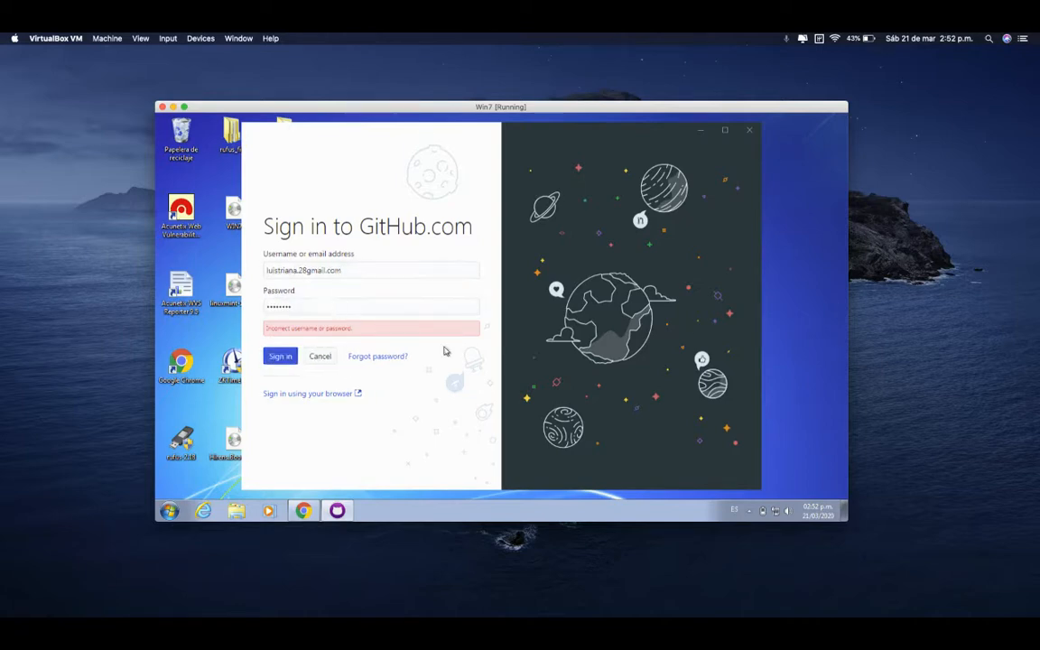
Replace the email entry with the account's GitHub username and sign in
triple_click(309, 270)
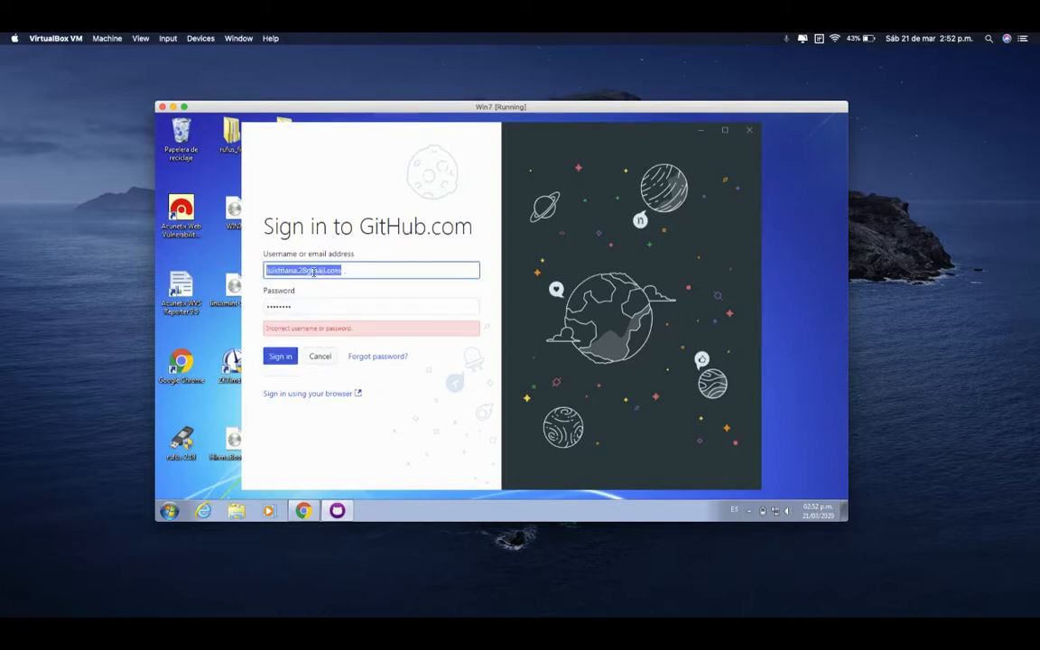
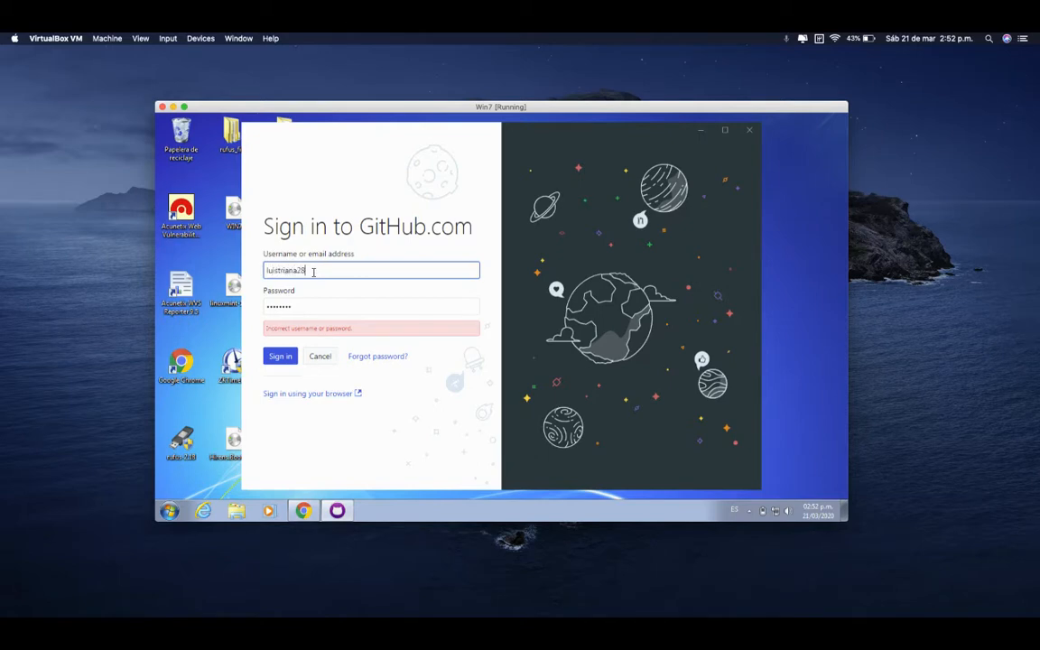
left_click(280, 357)
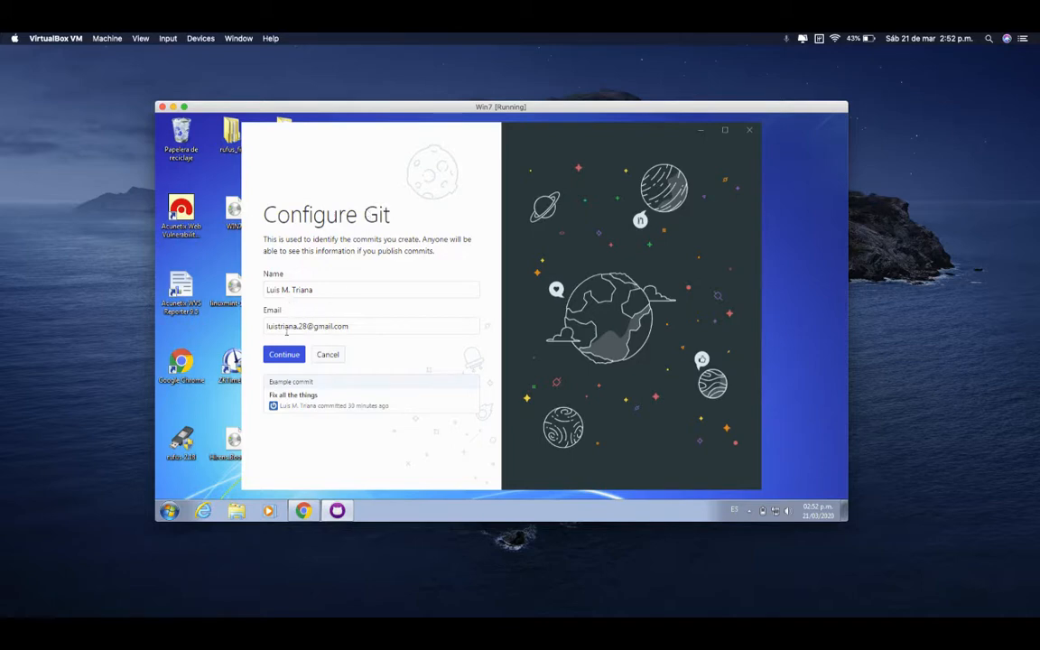
Accept the prefilled Git commit name and email, and finish the setup with periodic usage stats submission turned off
left_click(288, 355)
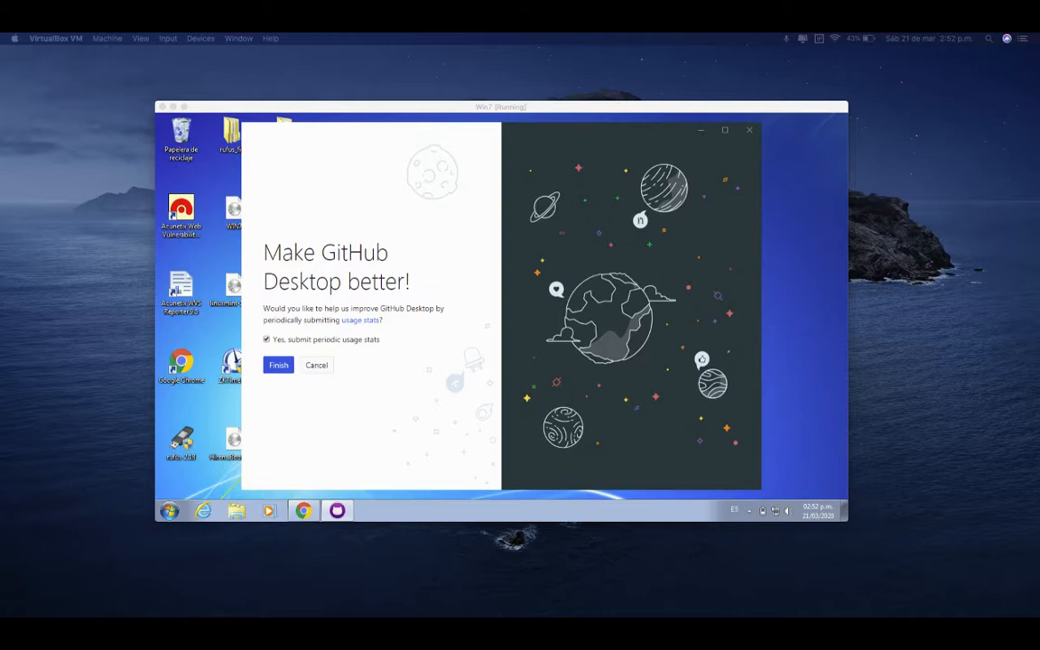
left_click(417, 447)
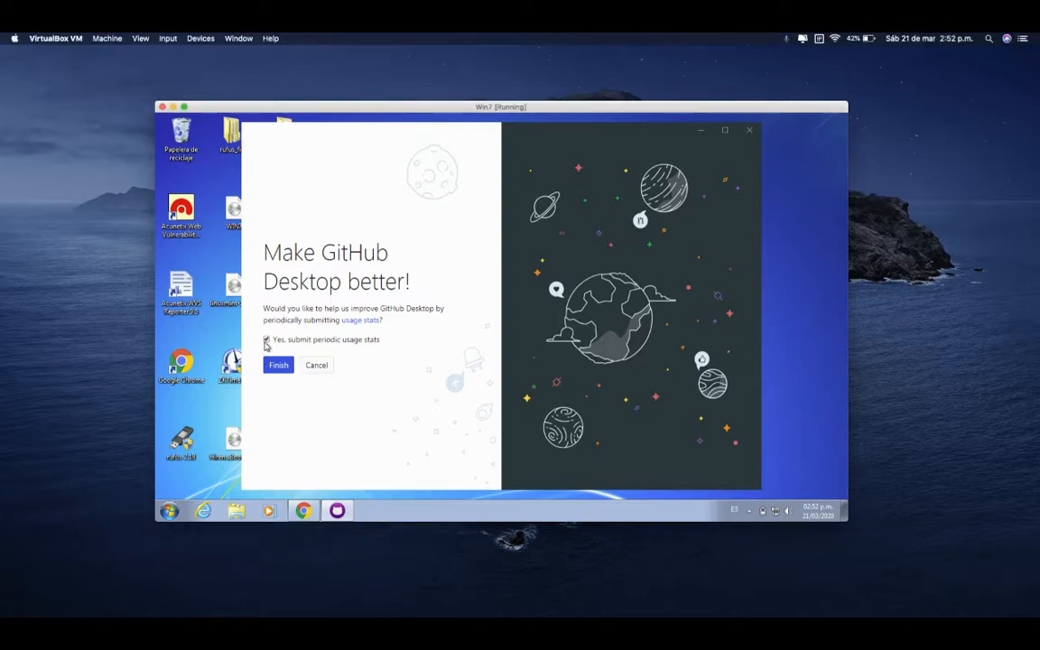
left_click(267, 339)
left_click(278, 365)
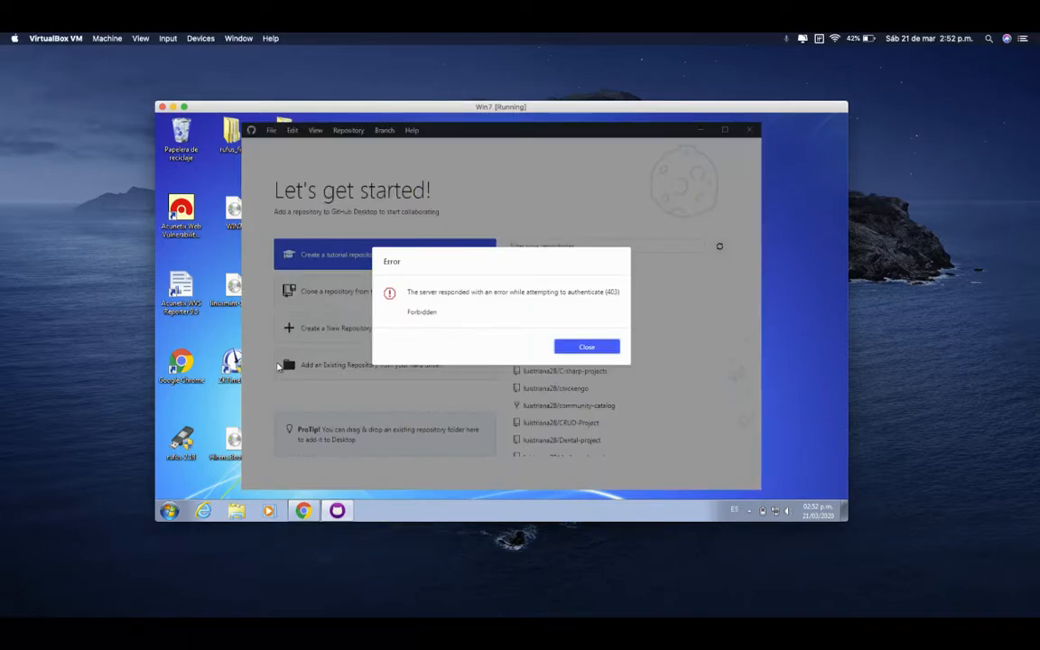
Dismiss the authentication error dialogs covering the start screen
left_click(582, 351)
left_click(572, 349)
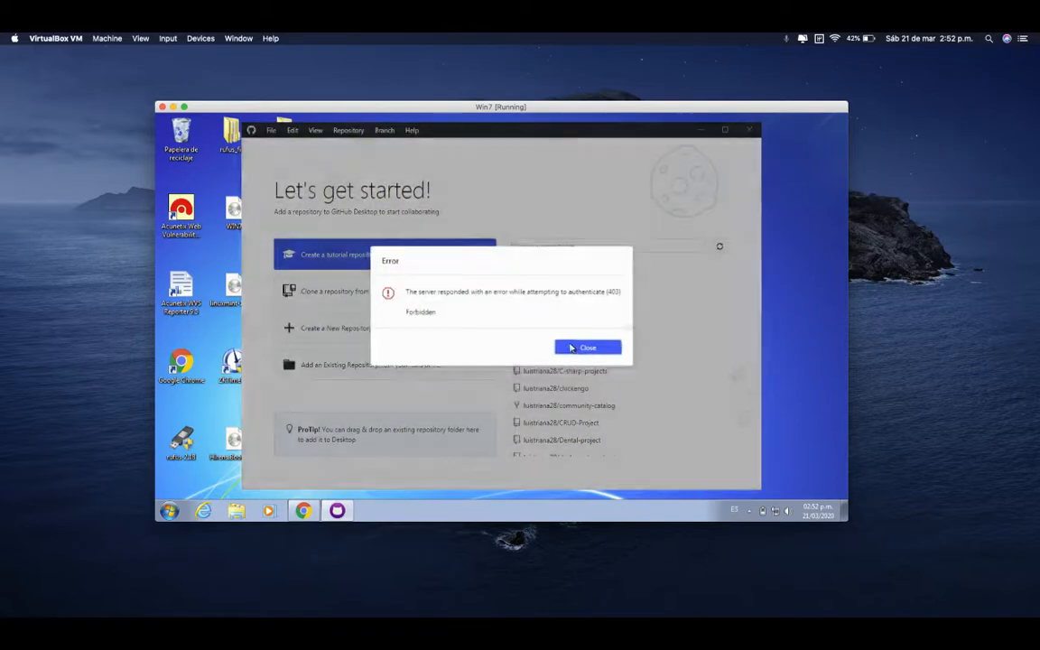
left_click(572, 349)
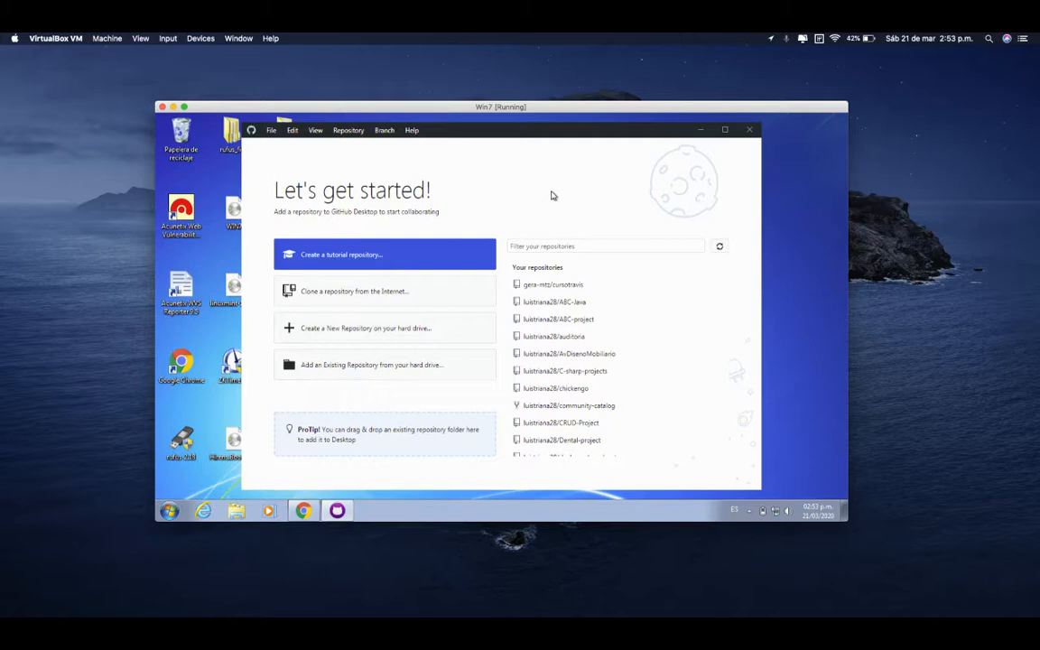
Look through the list of repositories available to the signed-in account
scroll(585, 337, "down", 10)
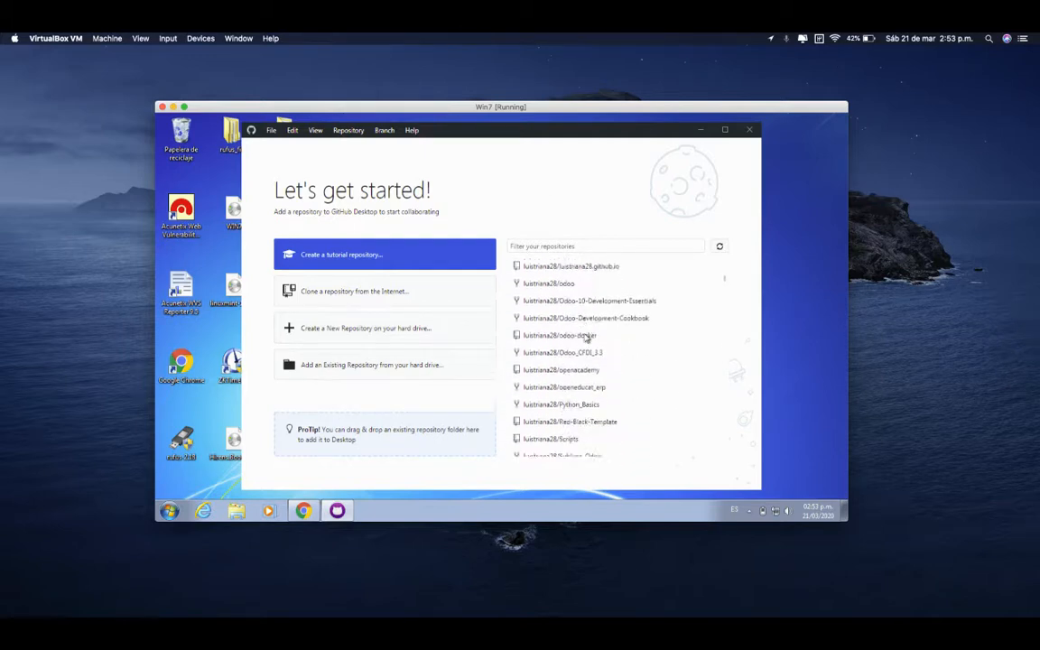
scroll(585, 337, "down", 15)
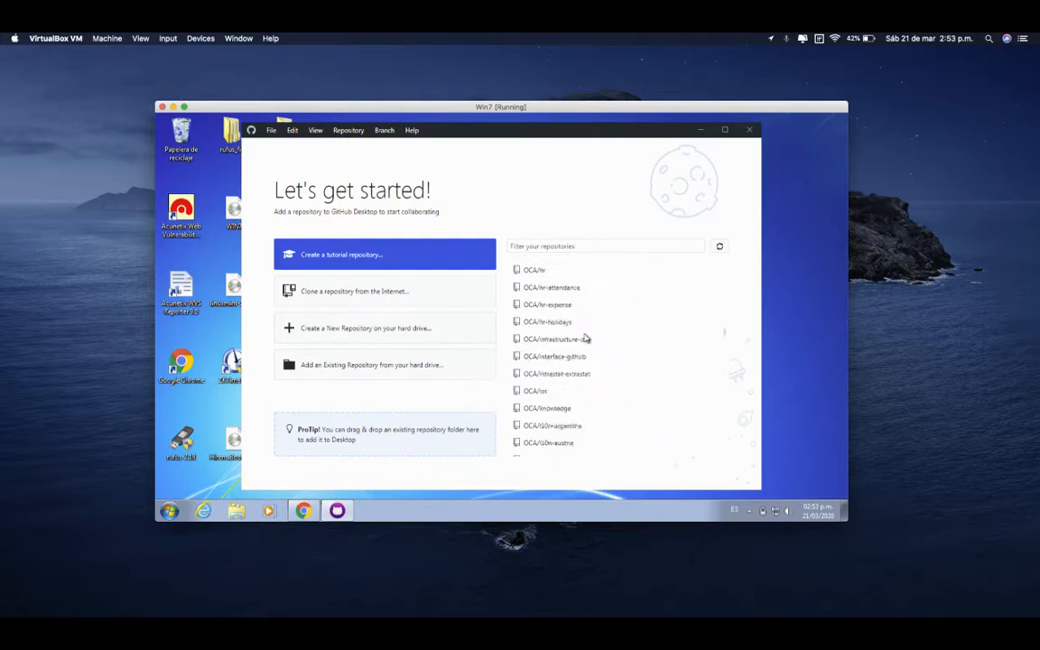
scroll(585, 336, "up", 20)
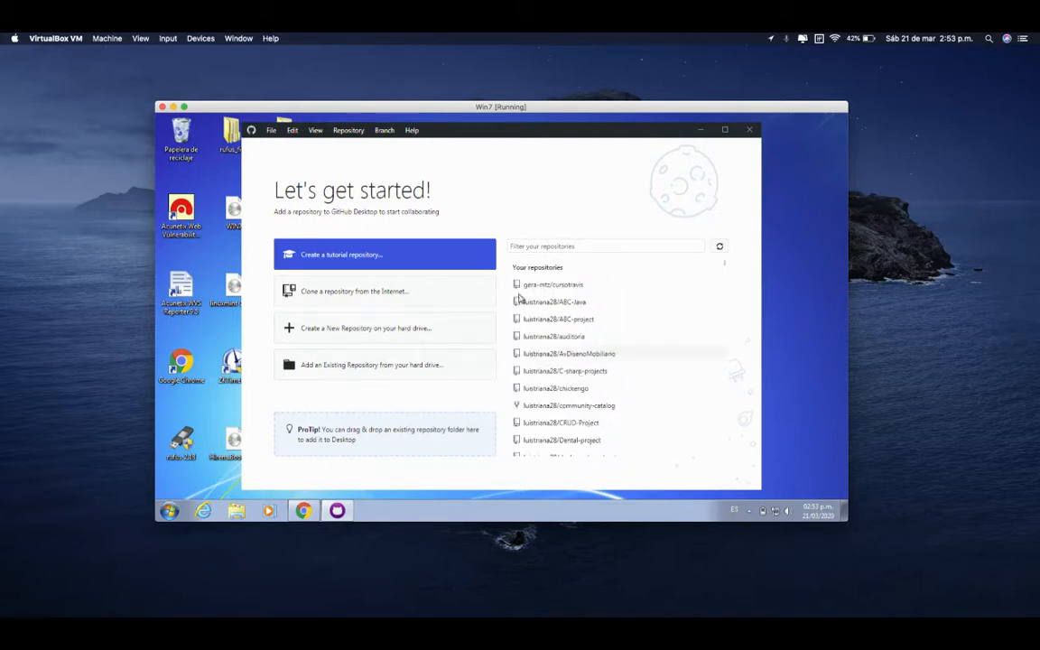